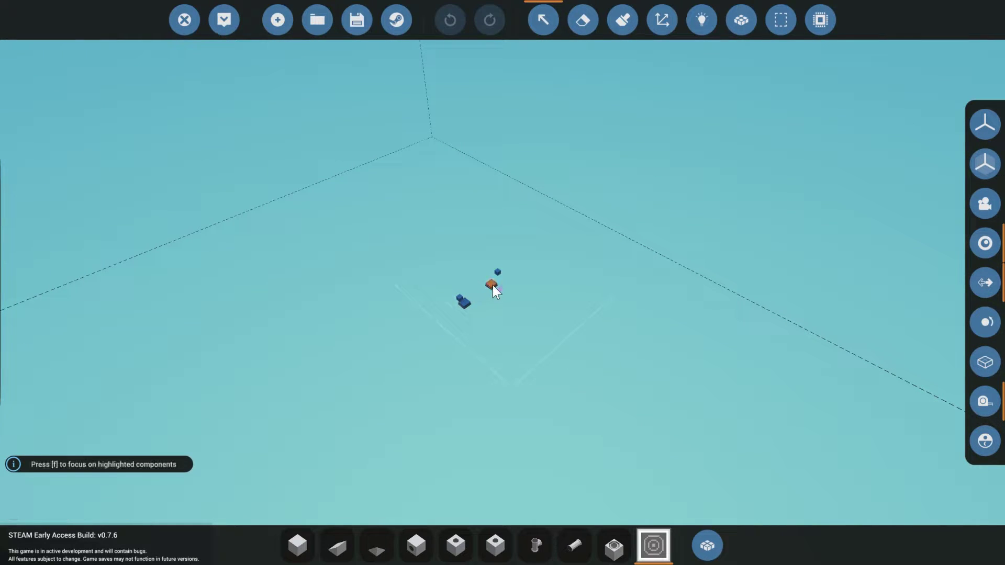
Open the sight's microcontroller and the Lua script of its Lua node for editing.
left_click(208, 63)
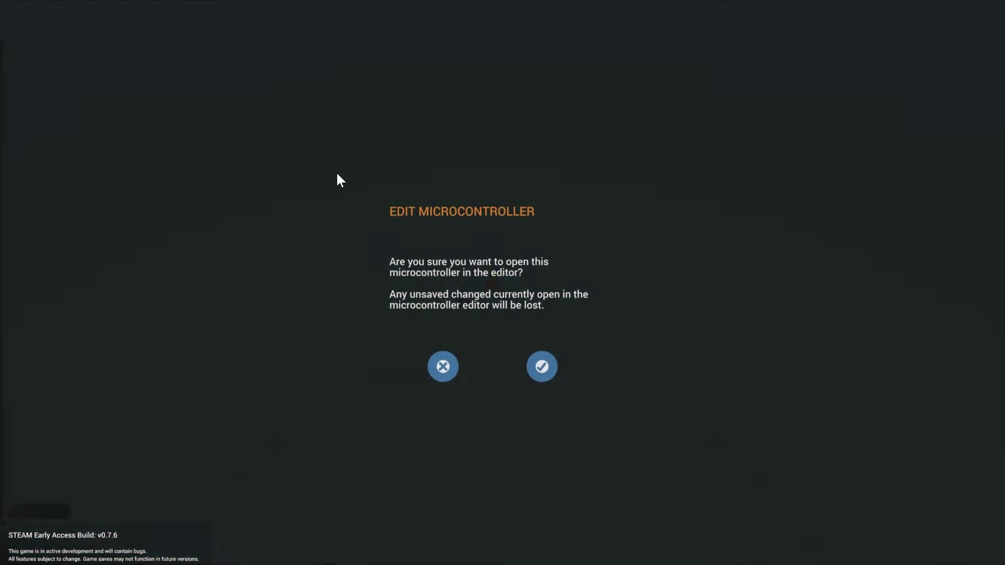
left_click(541, 366)
left_click(423, 228)
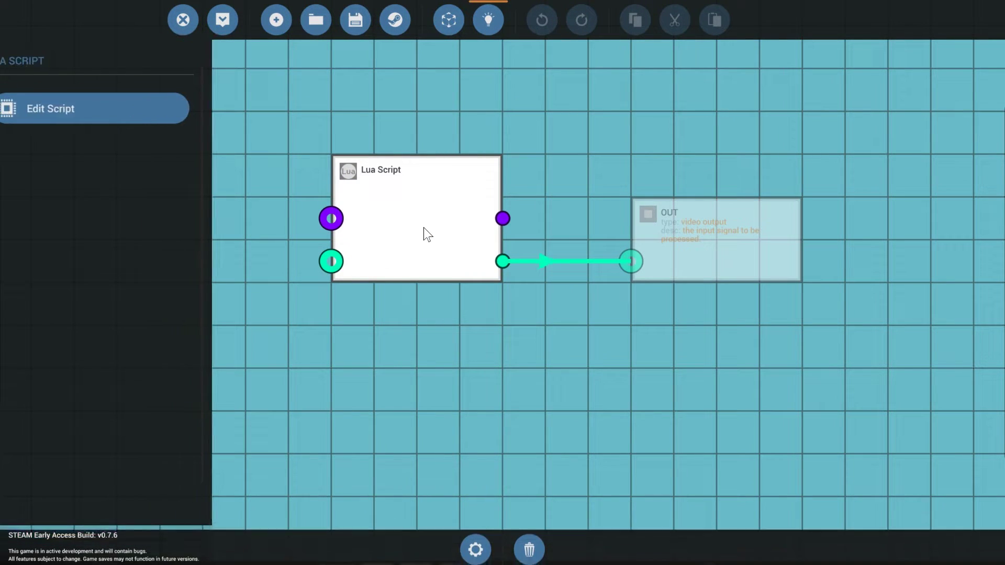
left_click(167, 118)
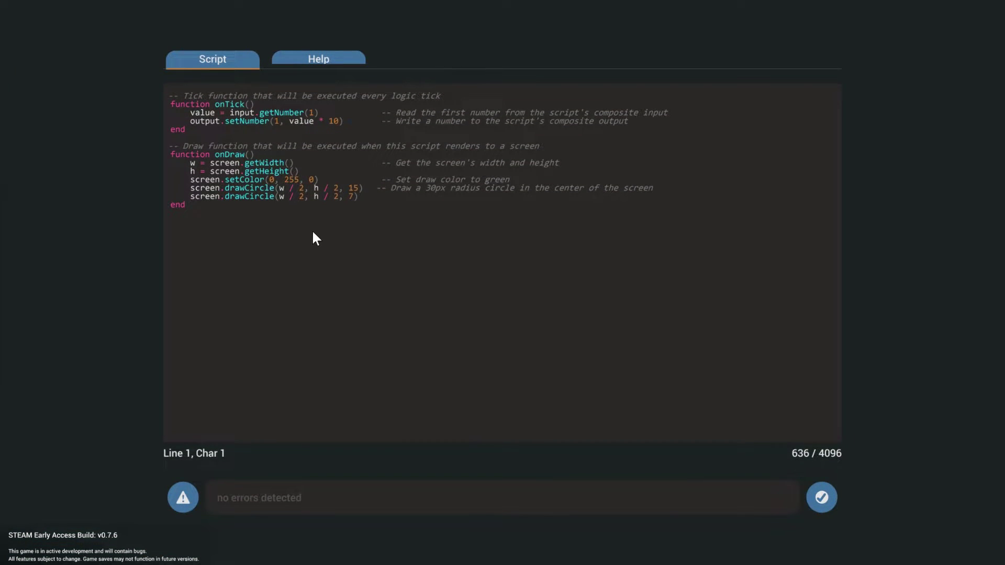
Duplicate the last drawCircle line onto a new line in the script.
left_click(370, 197)
left_click(297, 203, "shift")
left_click(200, 197, "shift")
left_click(190, 197, "shift")
key("ctrl+c")
left_click(366, 196)
key("Return")
key("ctrl+v")
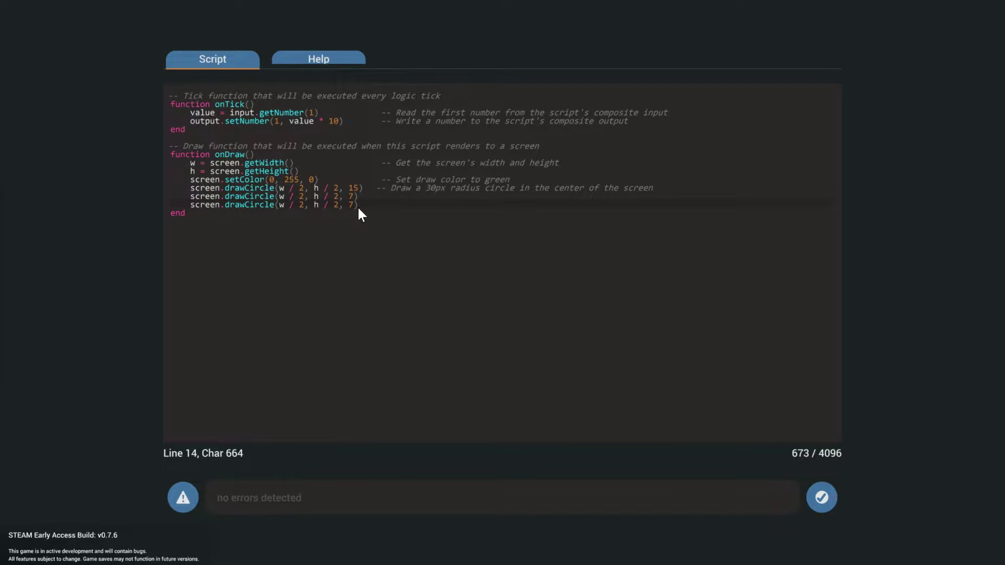
Change the copied line's radius from 7 to 1 and push the script update.
left_click(344, 203)
key("Delete")
type("1")
left_click(822, 497)
left_click(222, 16)
Confirm the microcontroller update and walk around the monitor to inspect its green circles and centre dot.
left_click(542, 388)
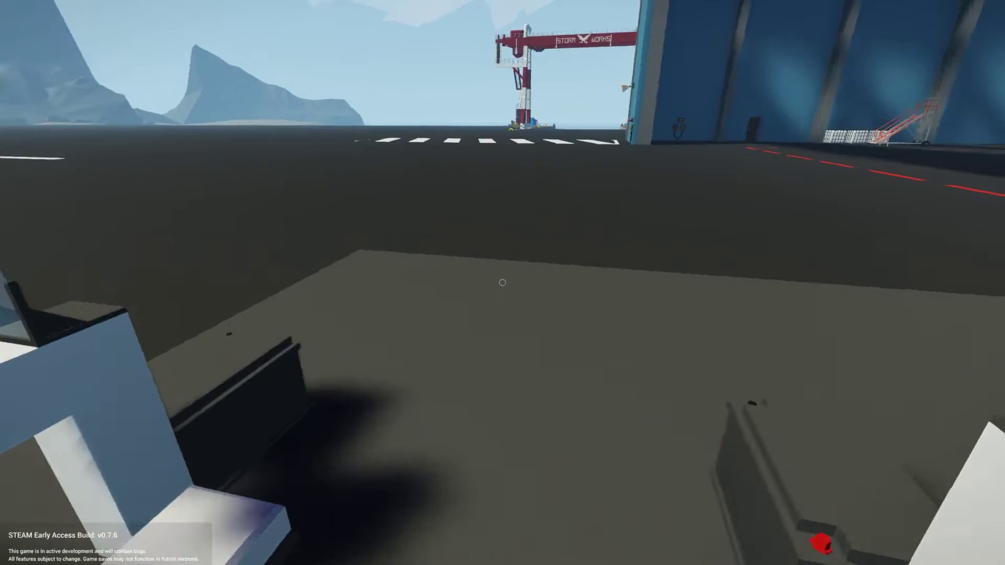
key("w")
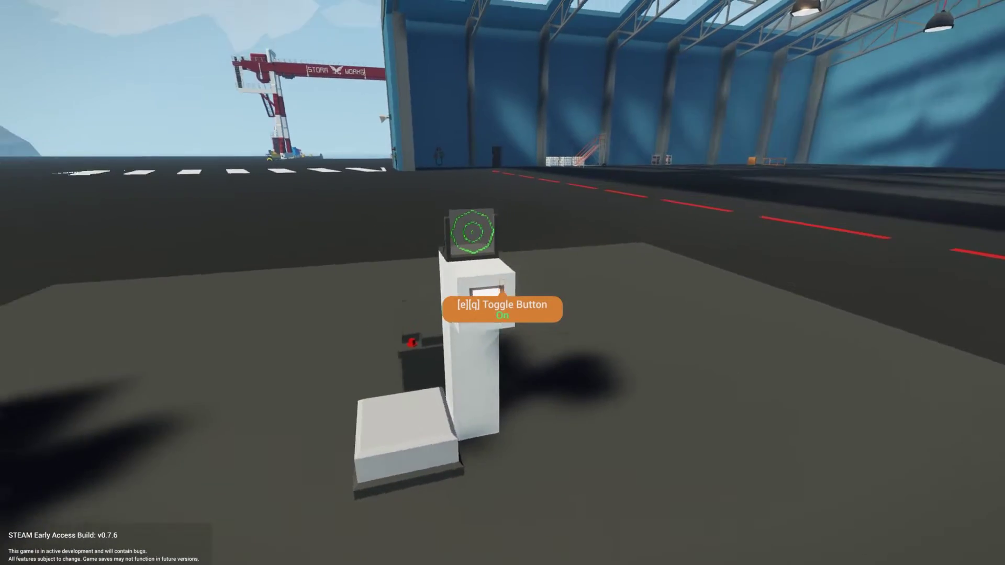
key("w")
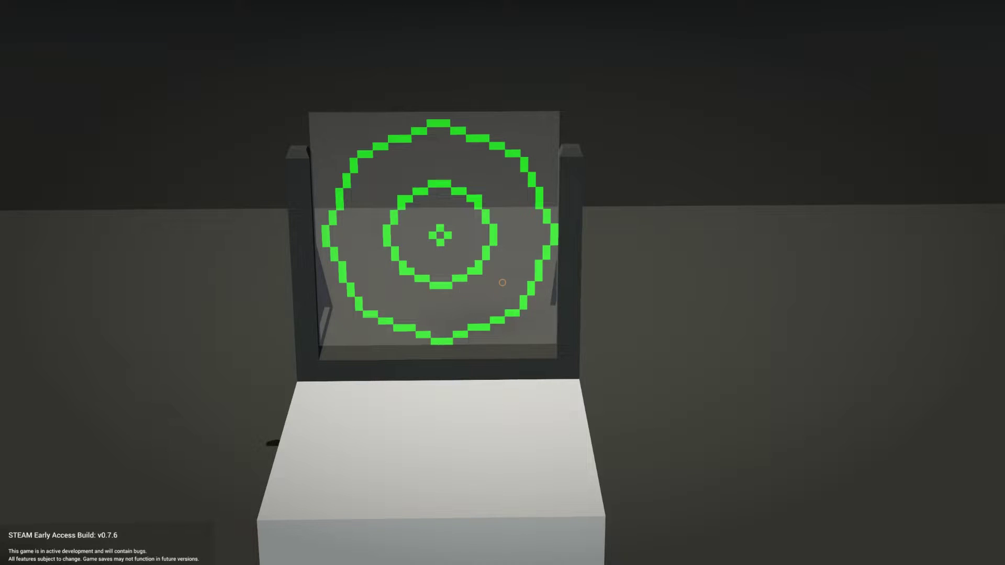
key("s")
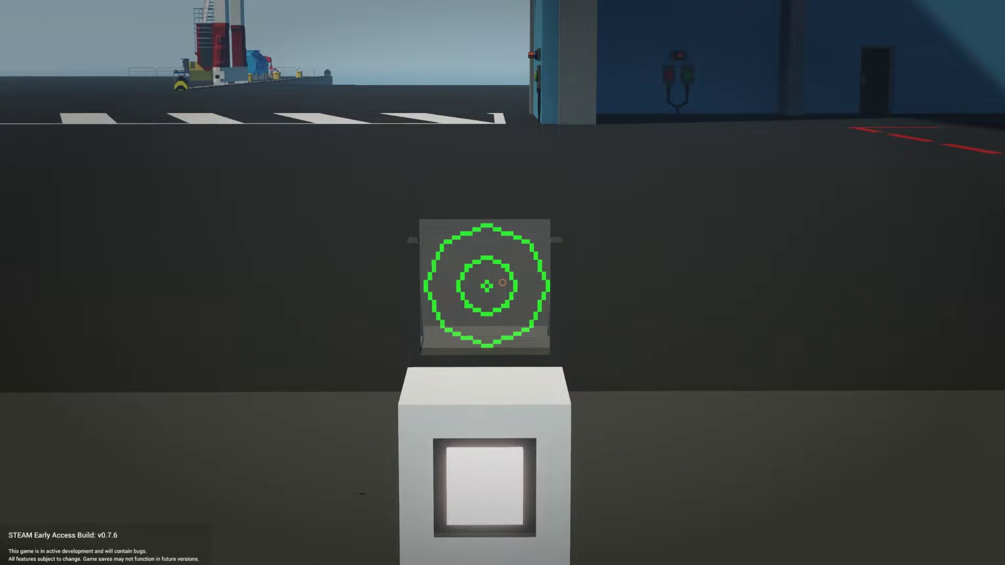
key("s")
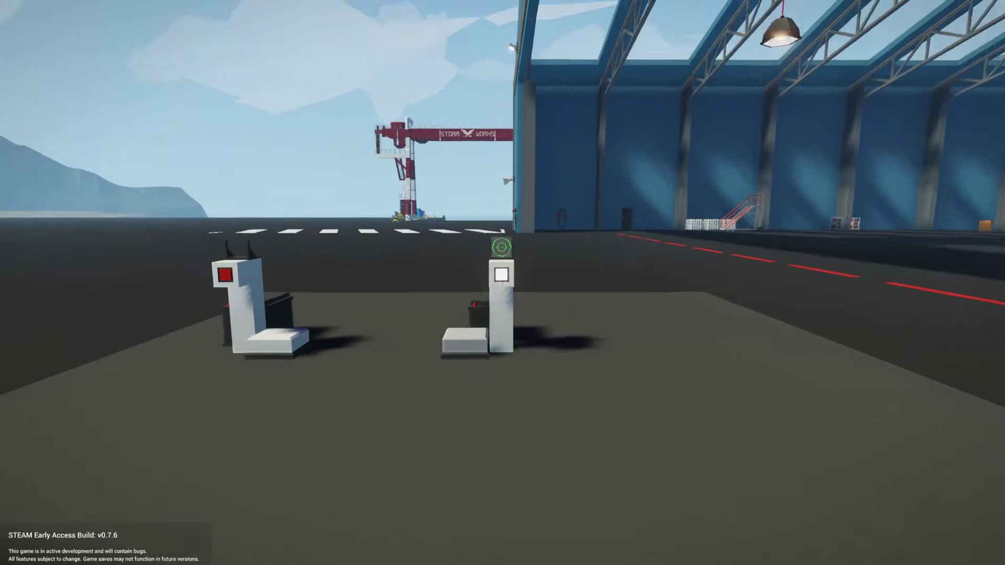
key("w")
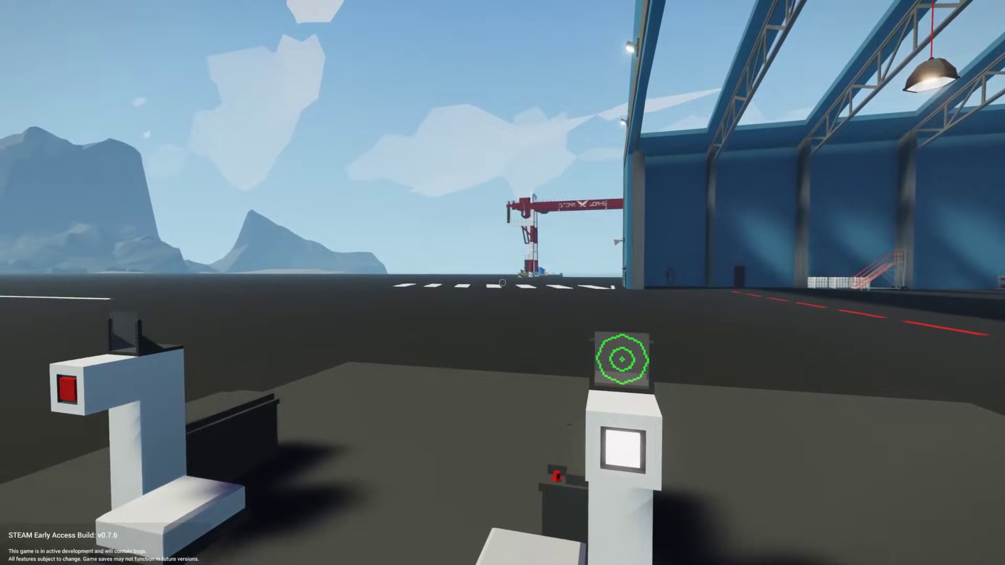
key("w")
key("s")
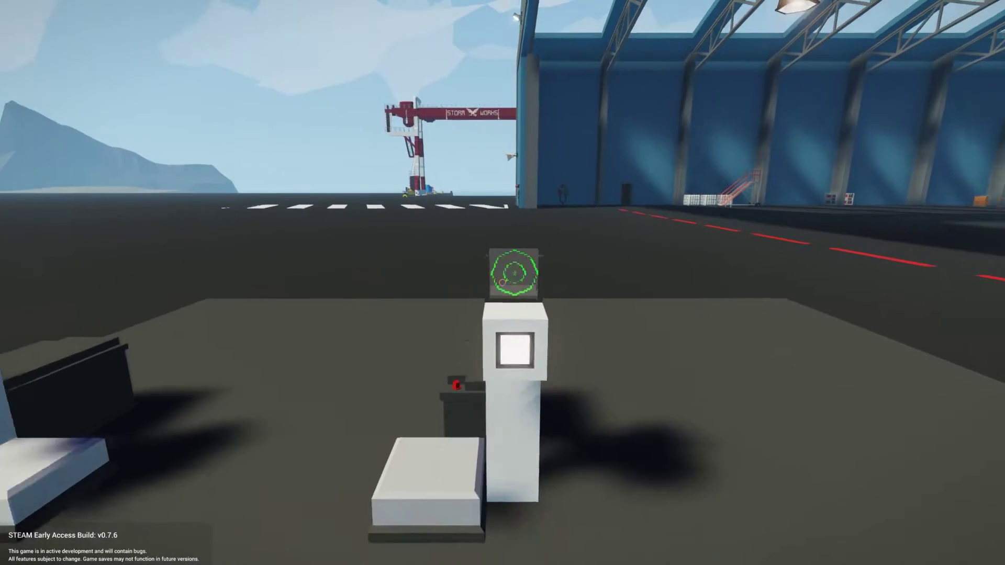
key("w")
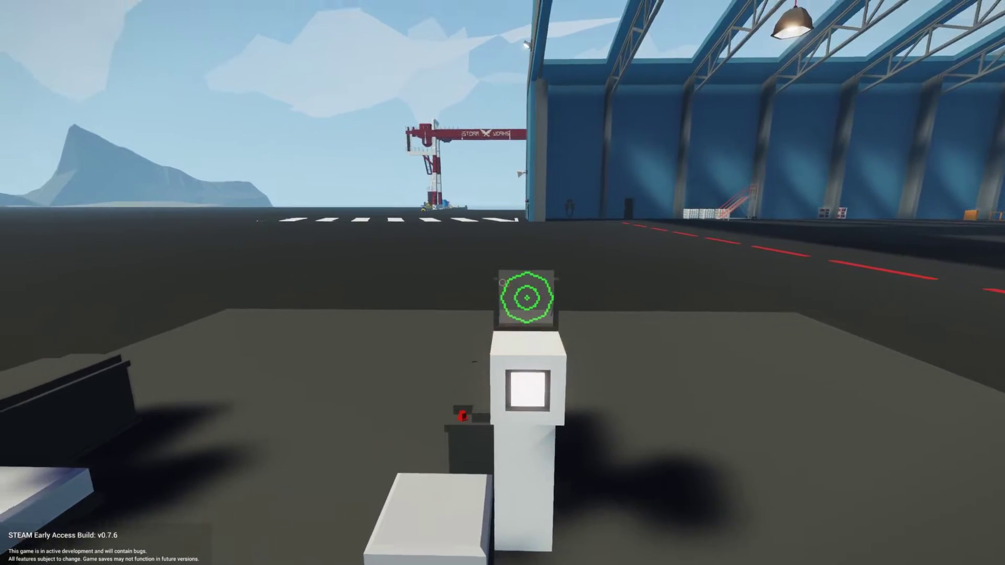
key("s")
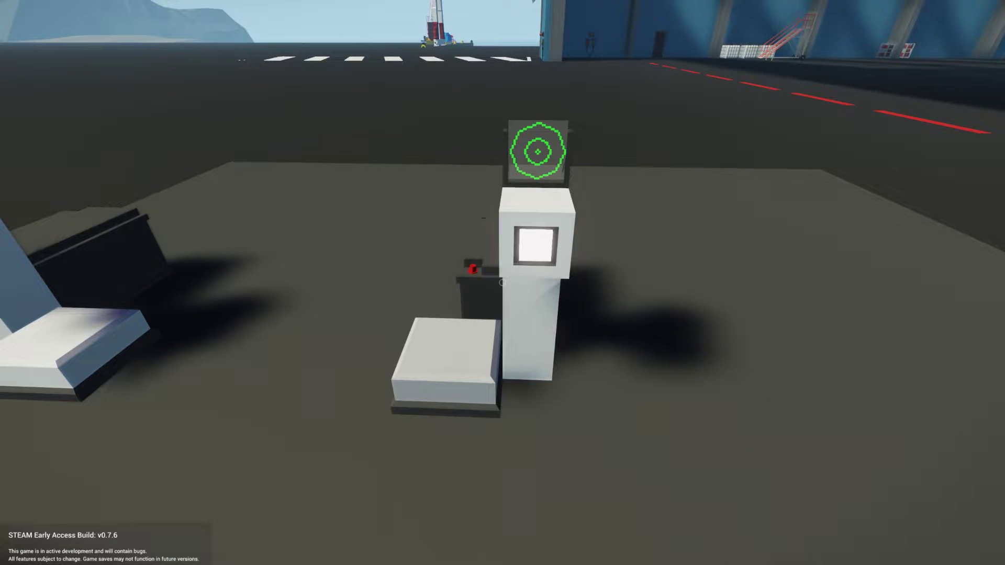
key("s")
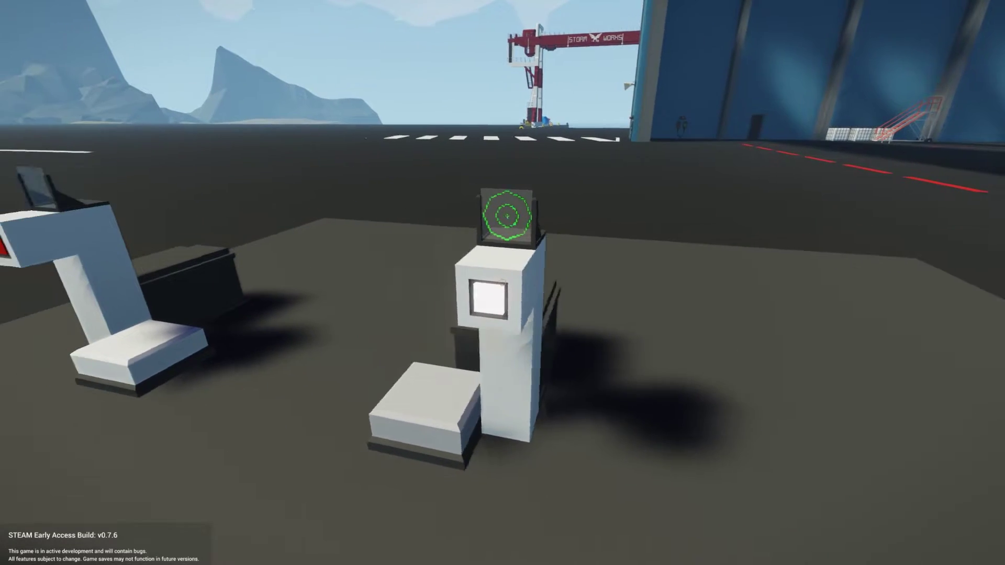
key("a")
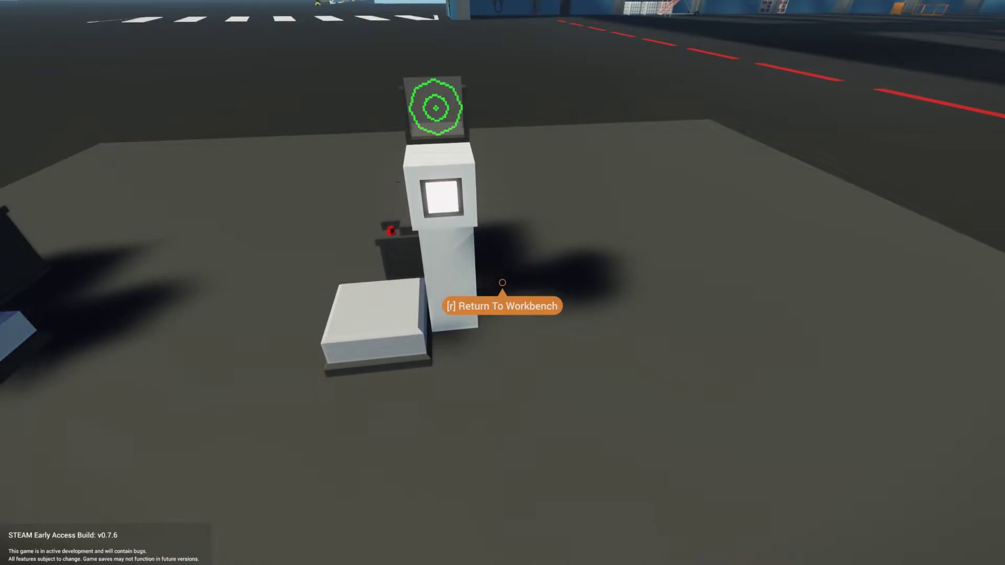
key("w")
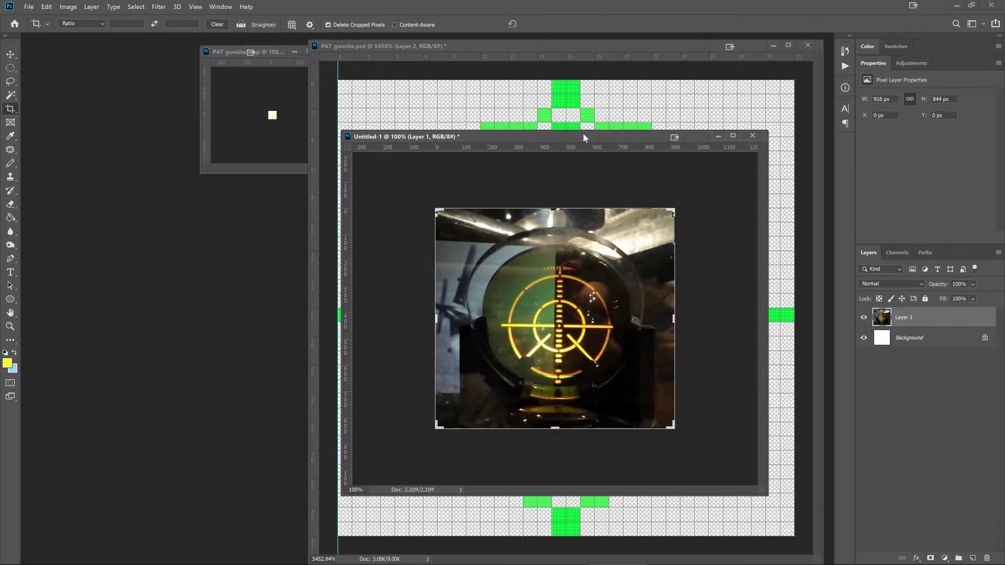
mouse_move(582, 133)
left_mouse_down()
mouse_move(534, 144)
mouse_move(595, 128)
mouse_move(583, 128)
left_mouse_up()
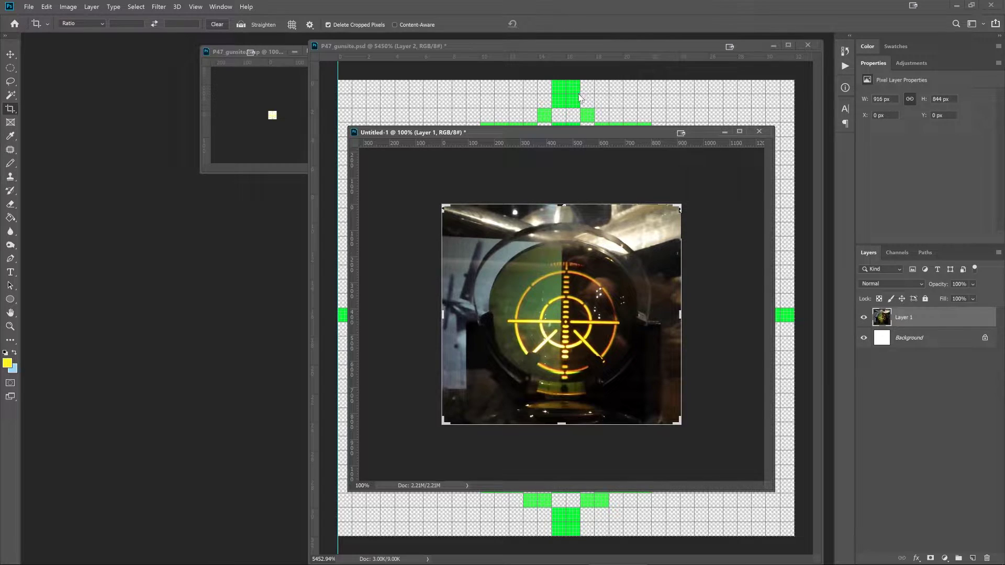
Move the reference photo aside, fit the P47_gunsite pixel grid to the window, and delete Layer 2.
left_click_drag(588, 135, 290, 178)
left_click(566, 68)
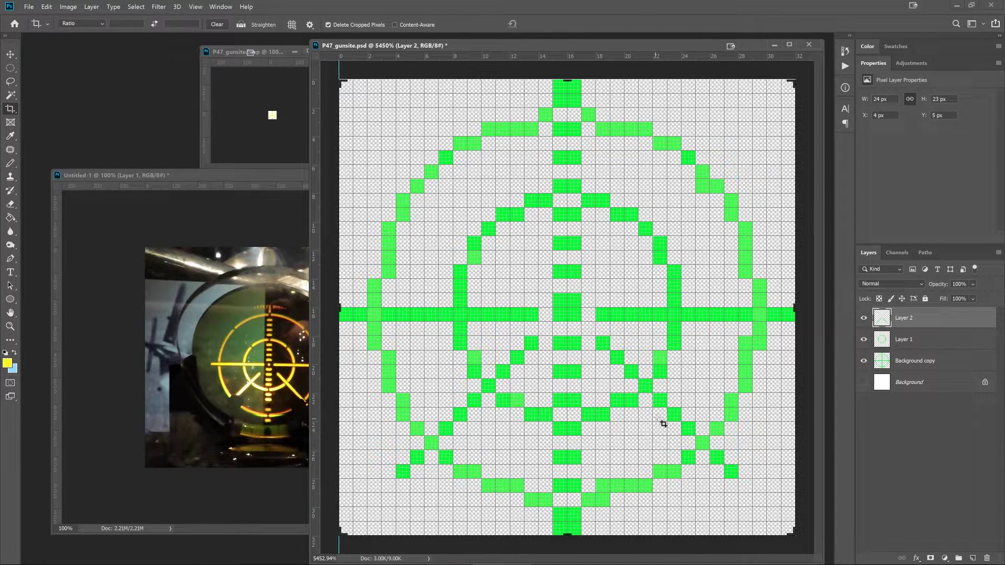
left_click(195, 6)
left_click(202, 119)
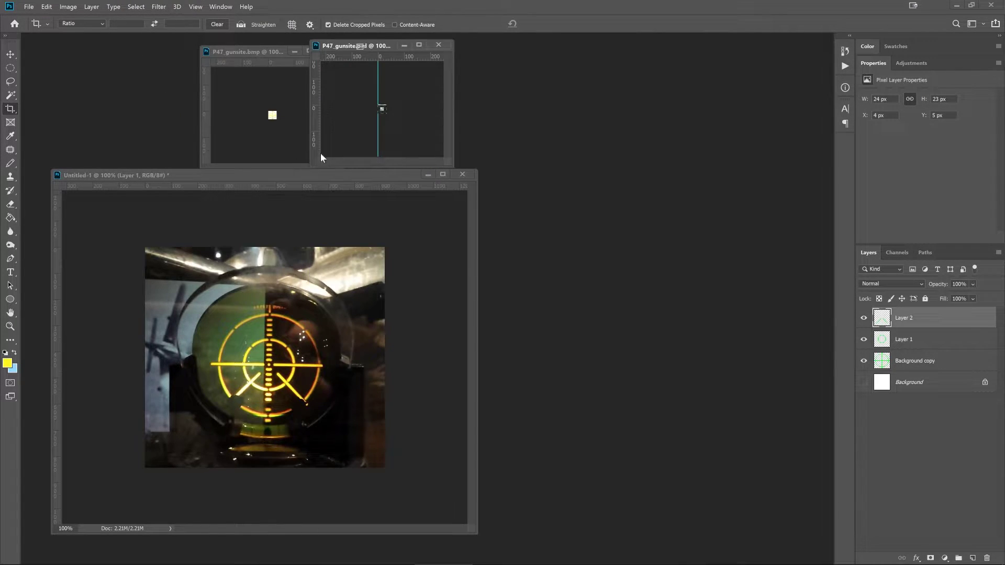
left_click(195, 7)
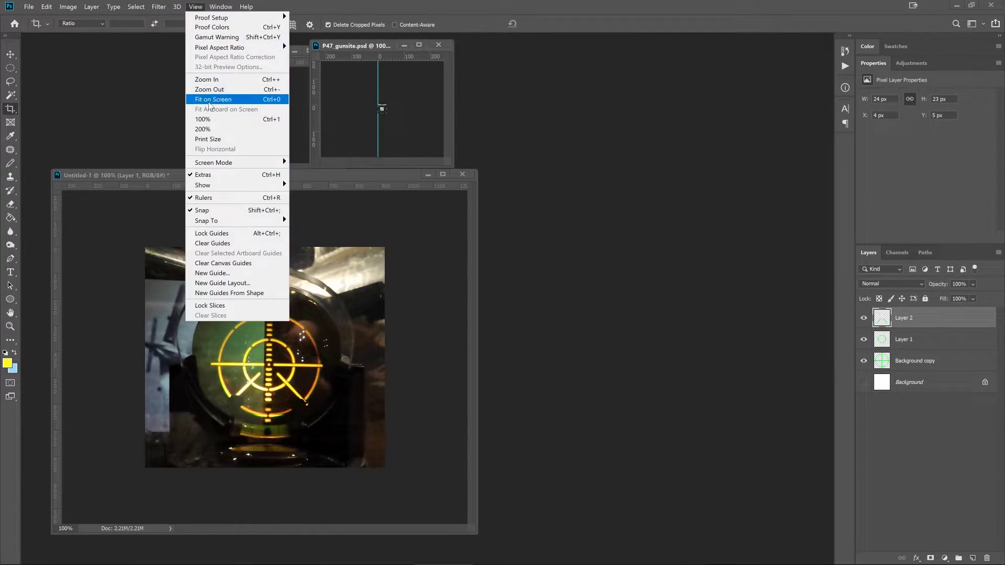
left_click(213, 99)
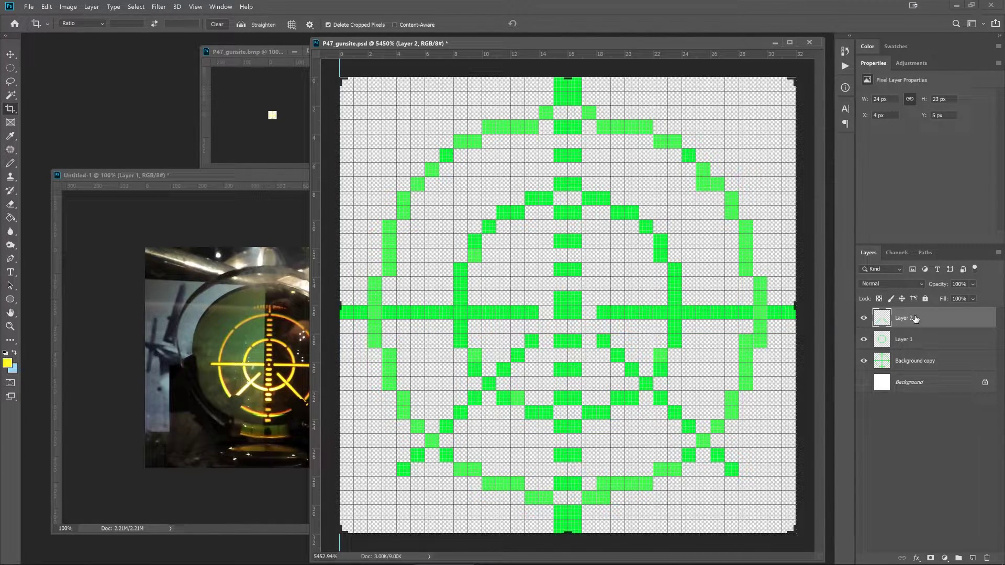
key("Delete")
key("Delete")
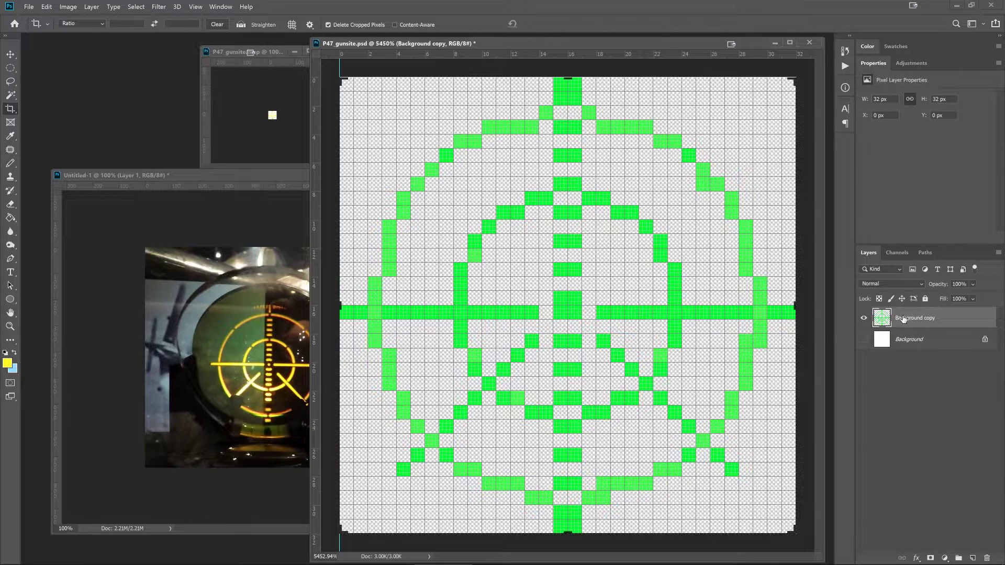
Give the Background copy reticle layer a yellow linear Gradient Overlay at 90°.
left_click(861, 318)
left_click(861, 318)
right_click(913, 319)
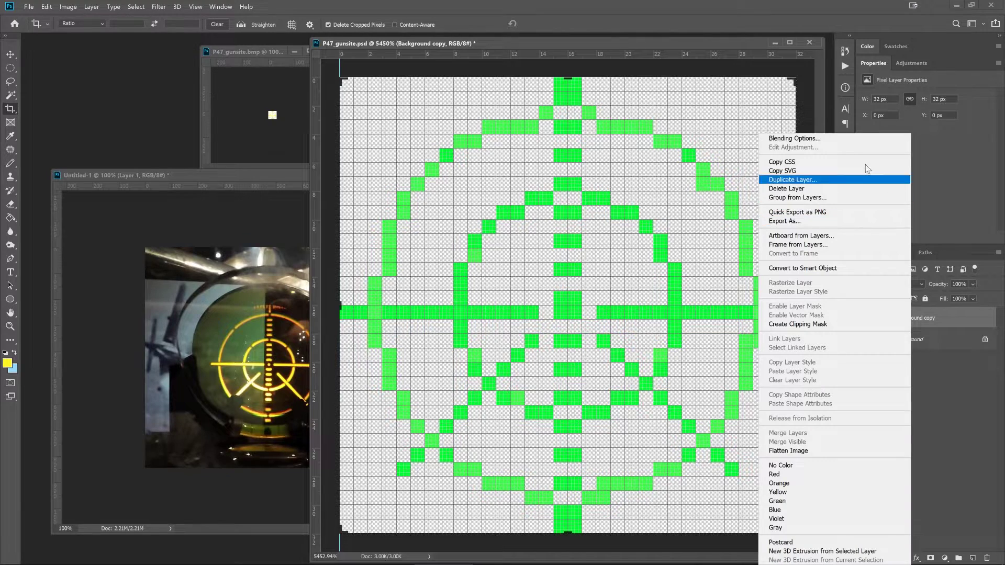
left_click(757, 198)
double_click(937, 317)
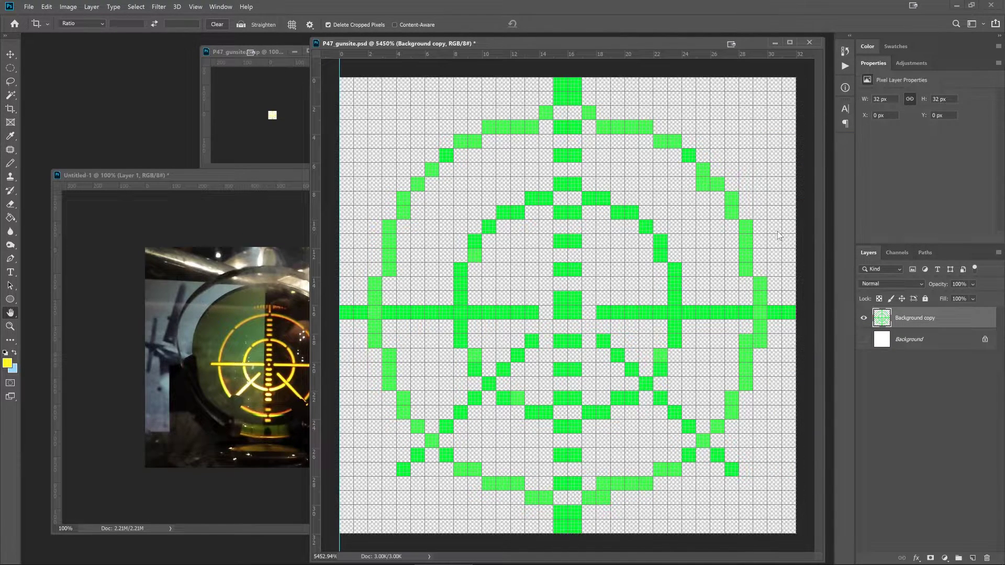
left_click(412, 251)
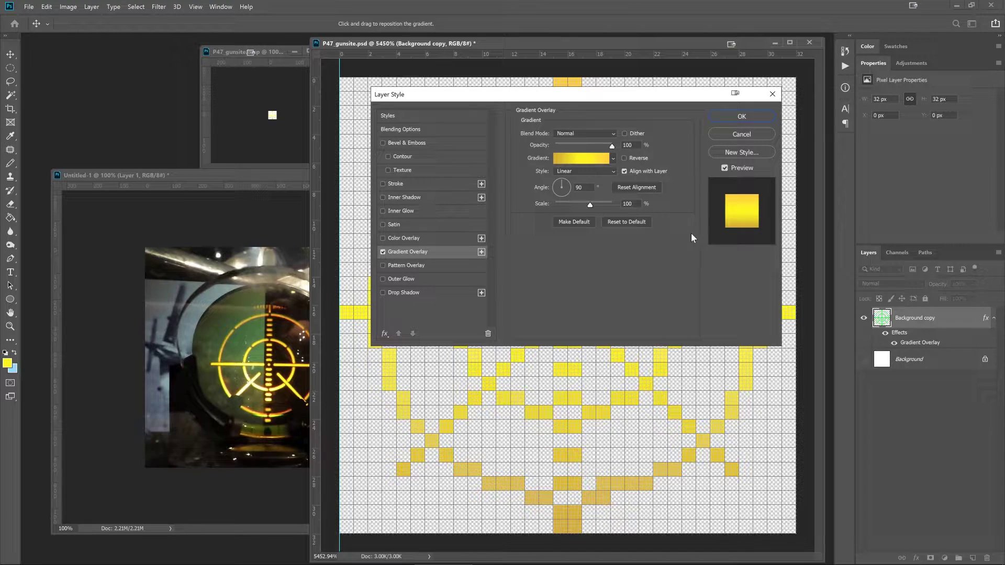
left_click(733, 115)
key("c")
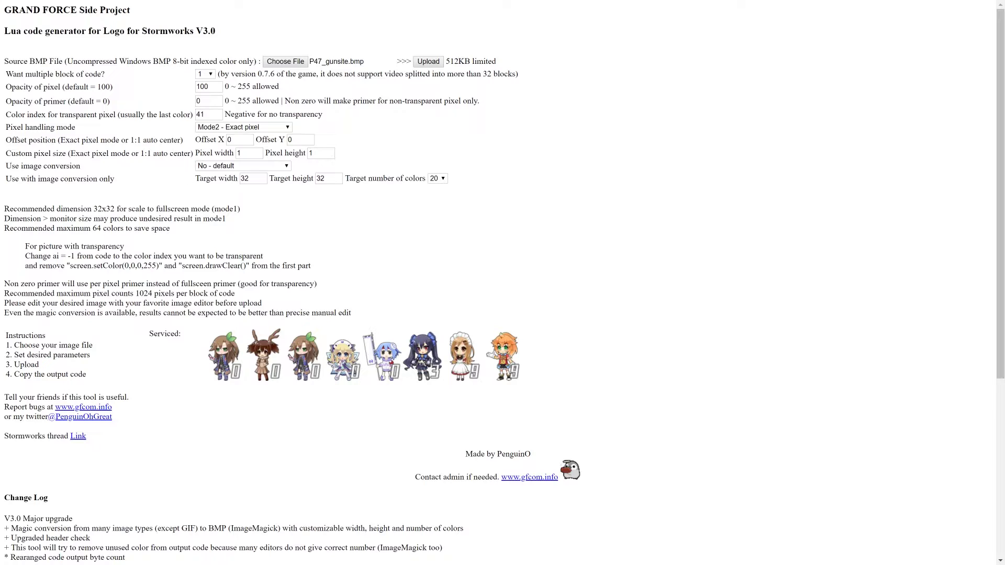
Highlight the 'Recommended maximum 64 colors' note, then return to Photoshop.
left_click_drag(4, 228, 170, 228)
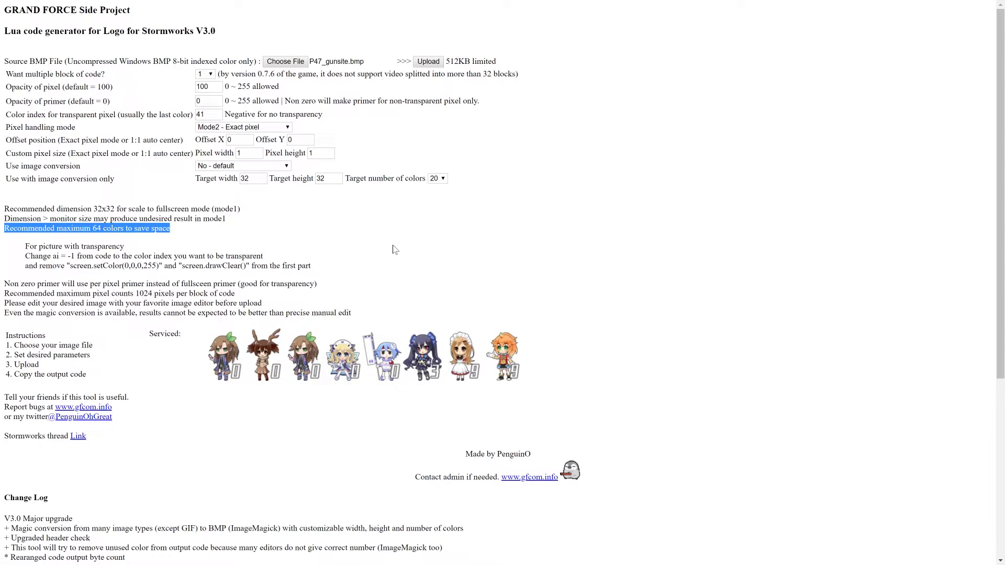
key("alt+Tab")
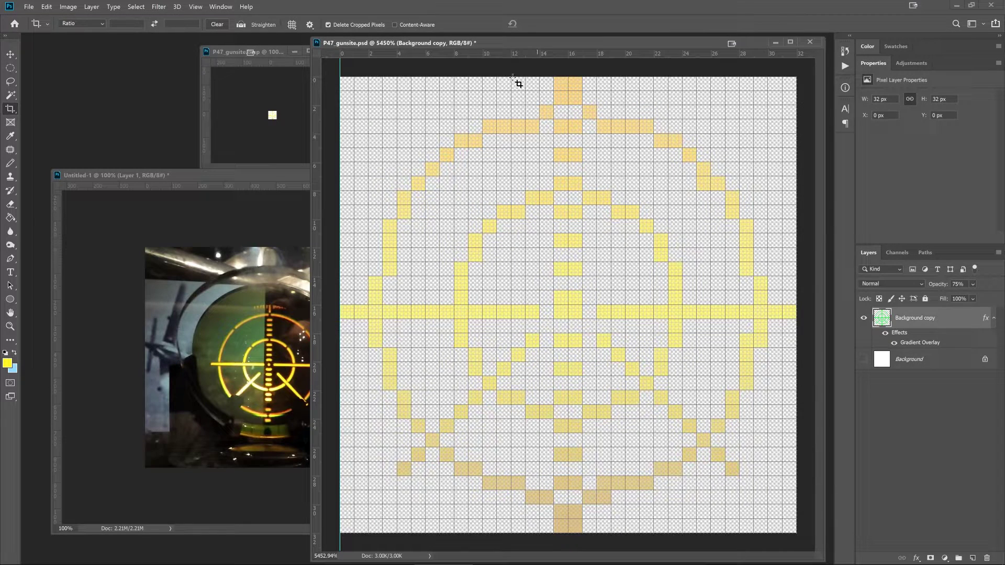
Merge layers and convert to Indexed Color with a 12-colour Local (Perceptual) palette, keeping transparency.
left_click(59, 8)
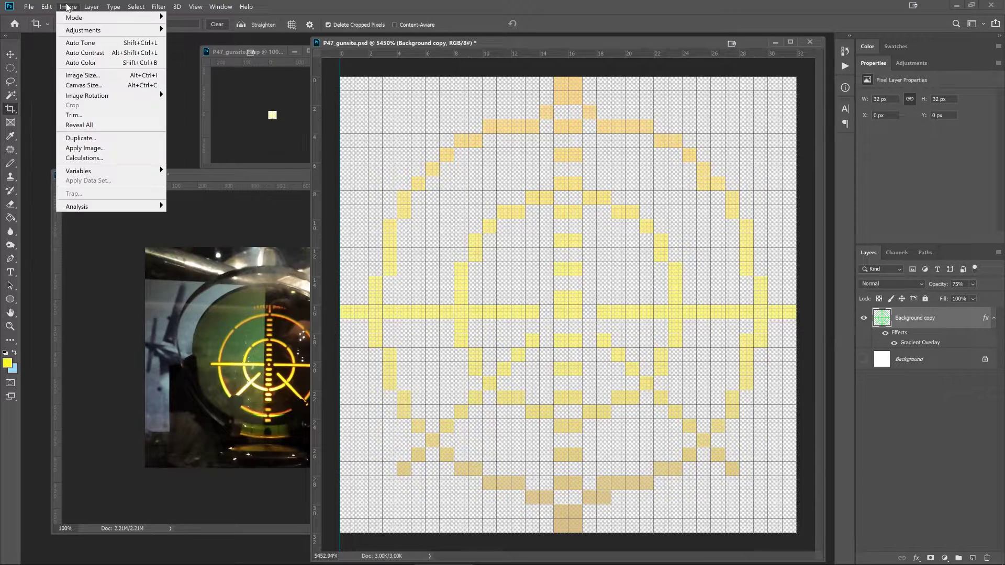
mouse_move(69, 21)
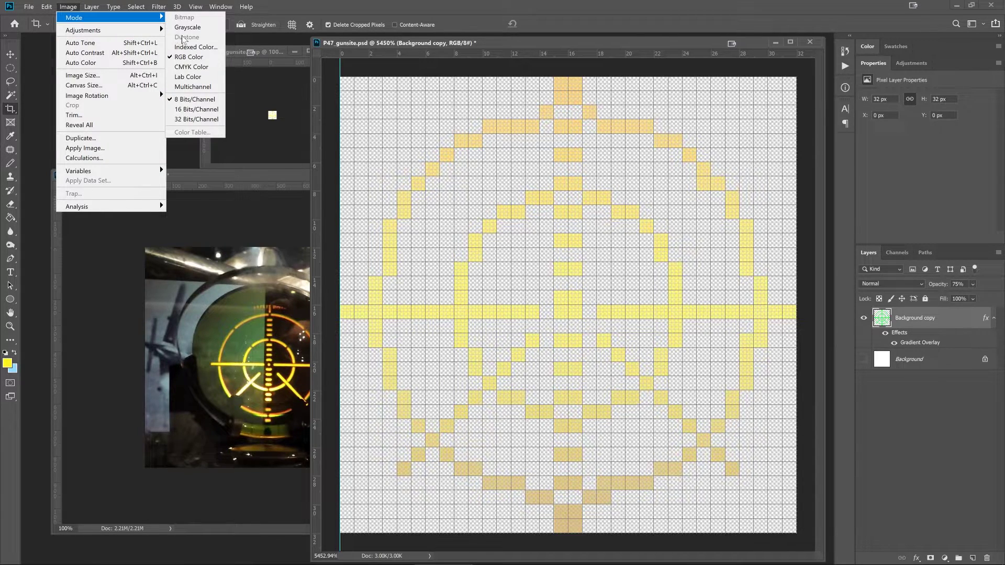
left_click(195, 46)
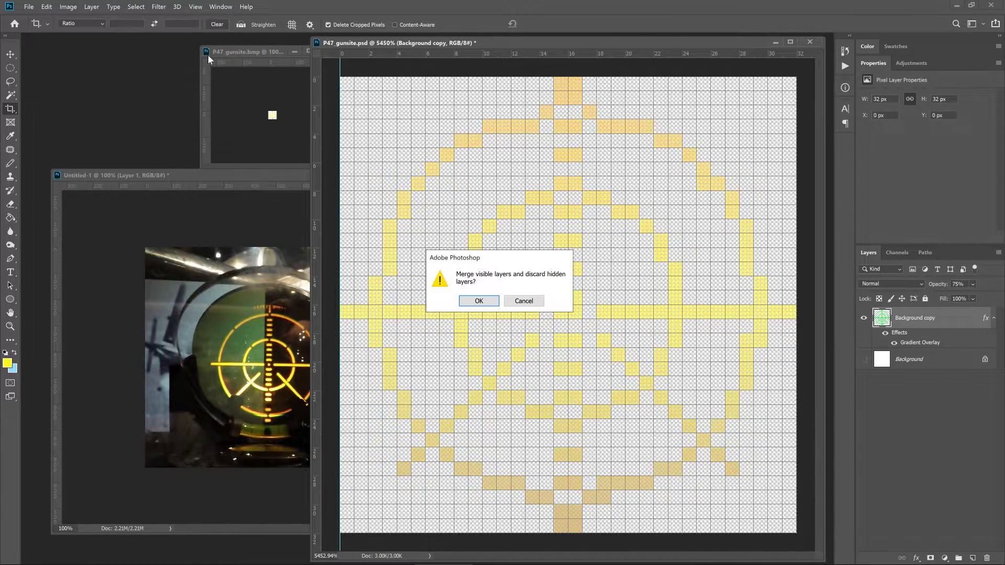
left_click(479, 301)
left_click(512, 232)
left_click(510, 234)
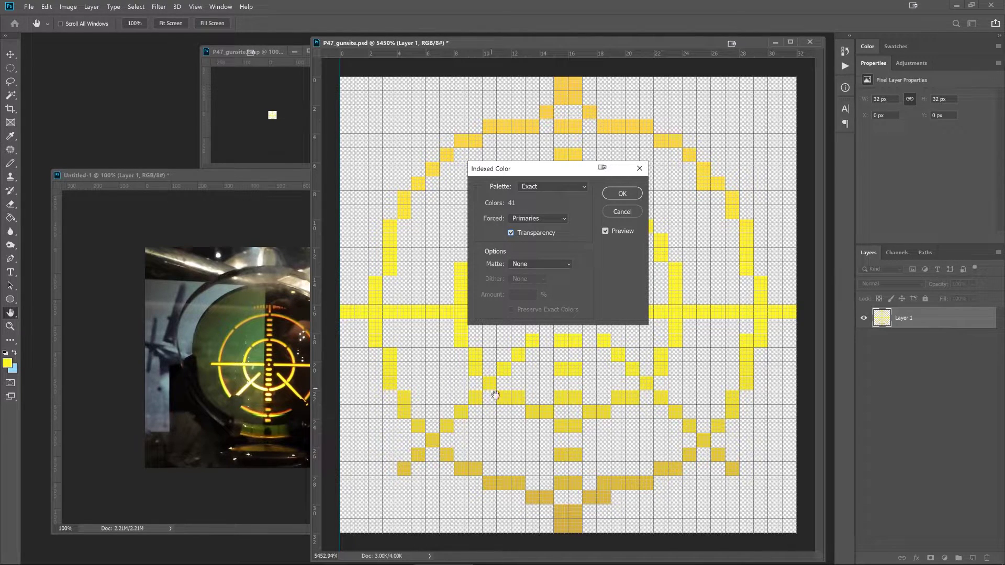
left_click(536, 189)
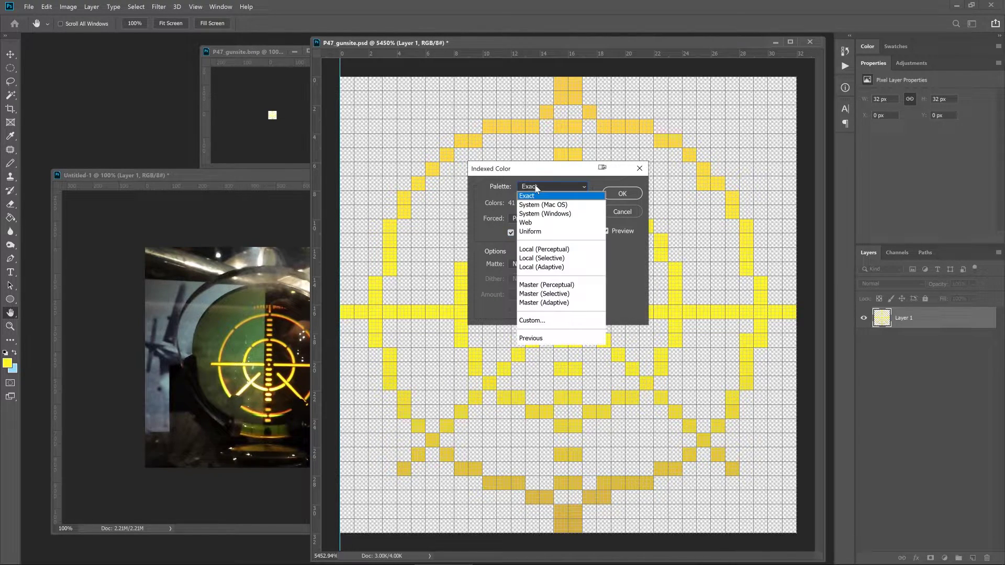
left_click(546, 251)
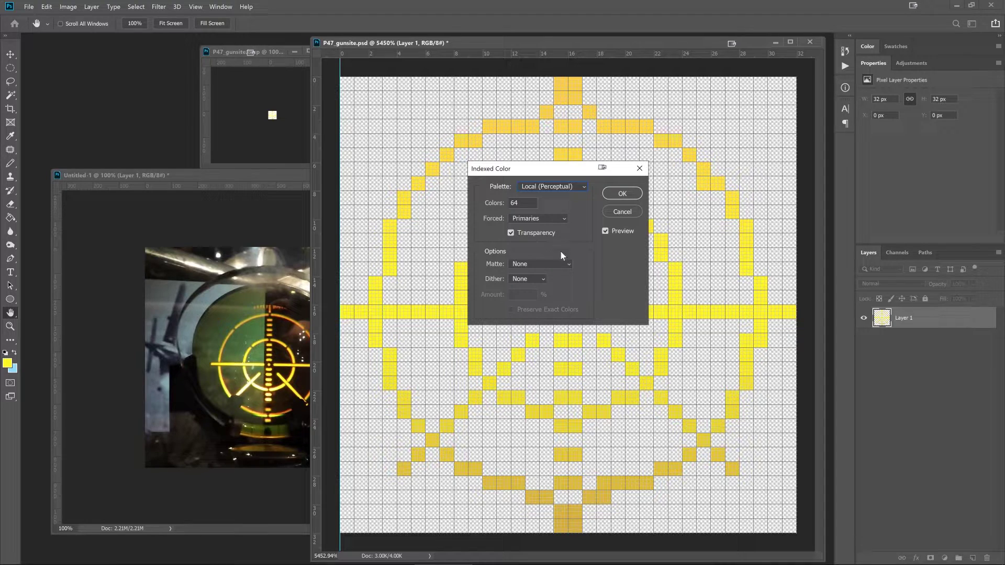
key("Tab")
type("12")
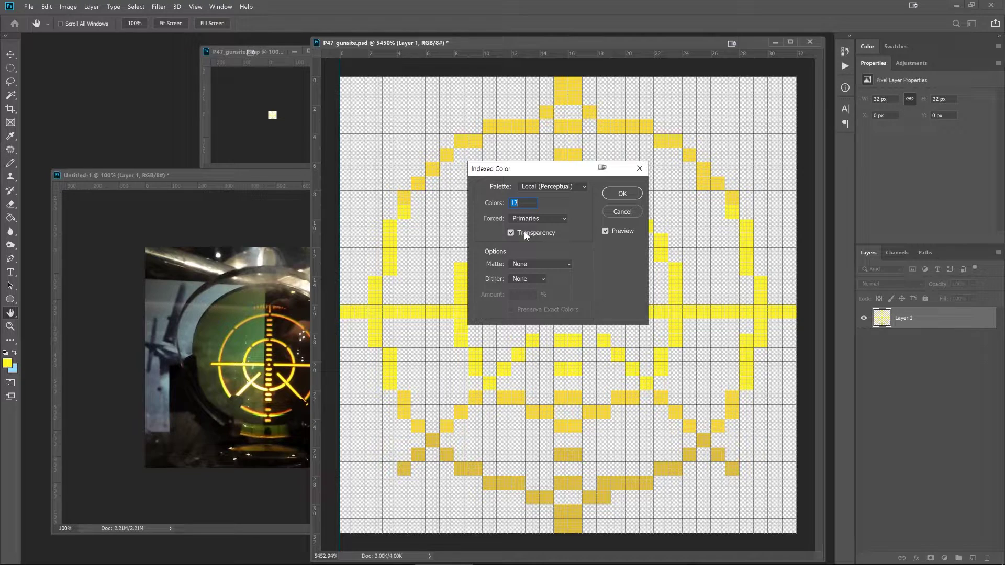
left_click(622, 193)
key("c")
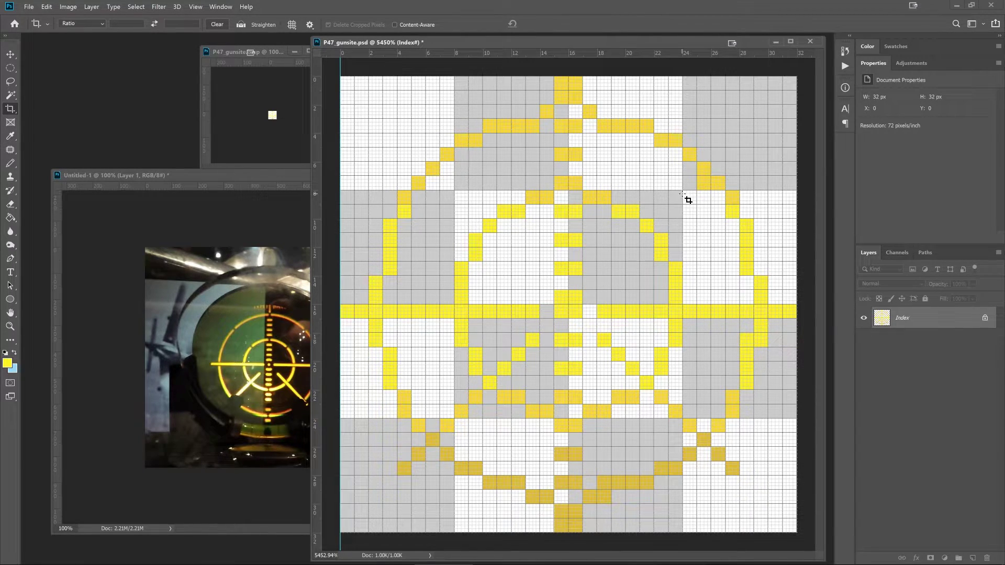
Inspect the indexed image's colour table without changing it.
left_click(68, 7)
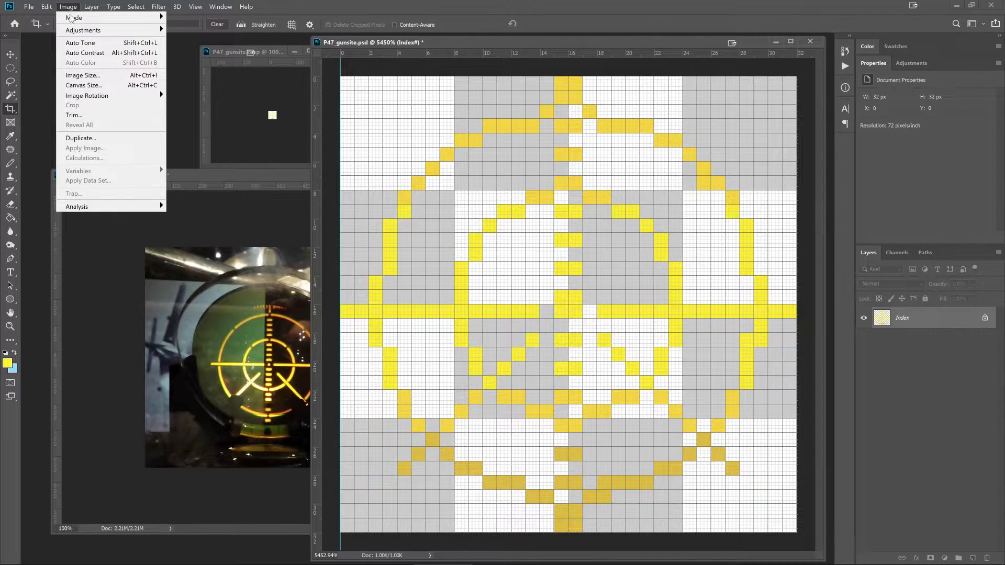
mouse_move(71, 20)
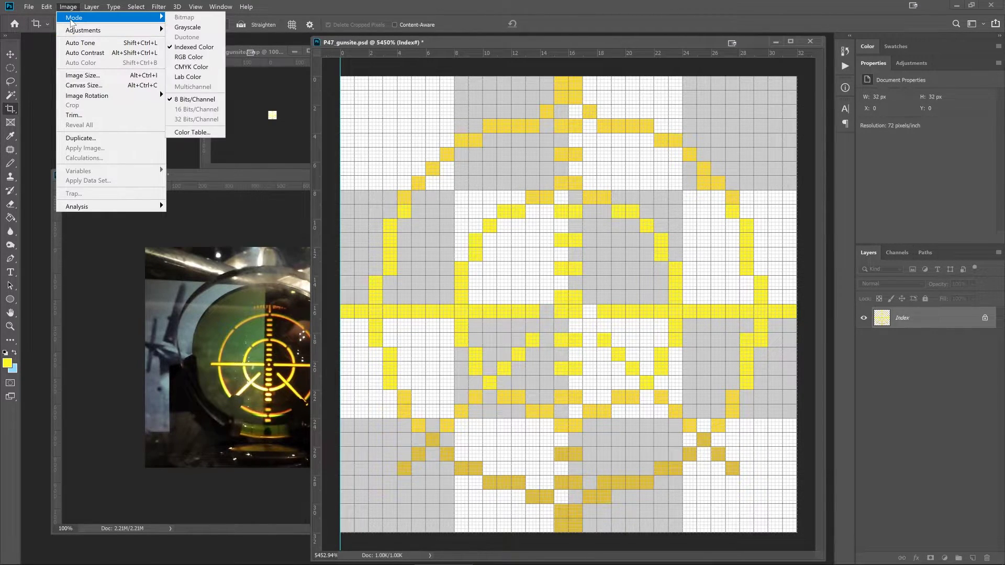
left_click(193, 133)
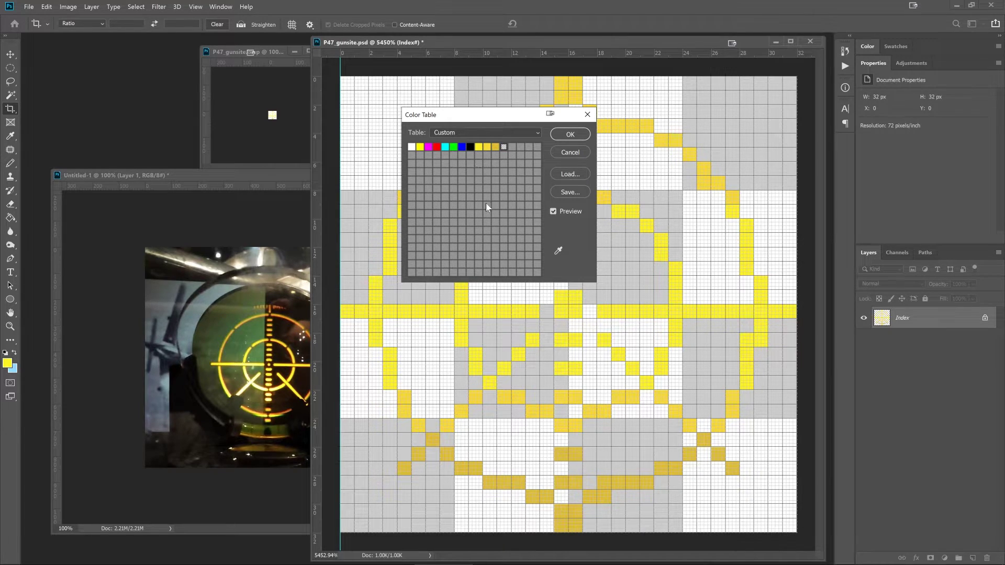
left_click(560, 152)
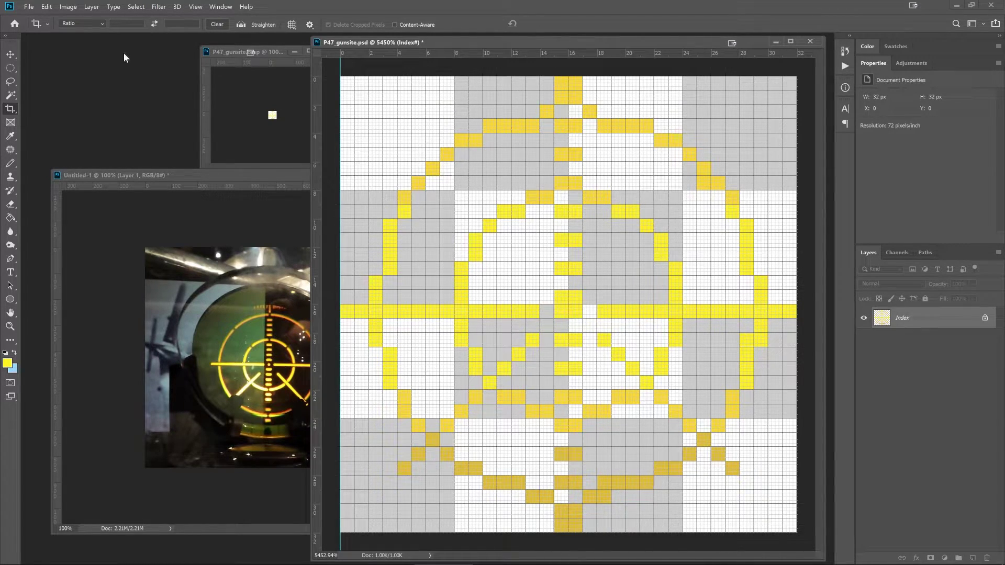
Save the reticle as a BMP named P47_gunsite_new.bmp.
left_click(29, 7)
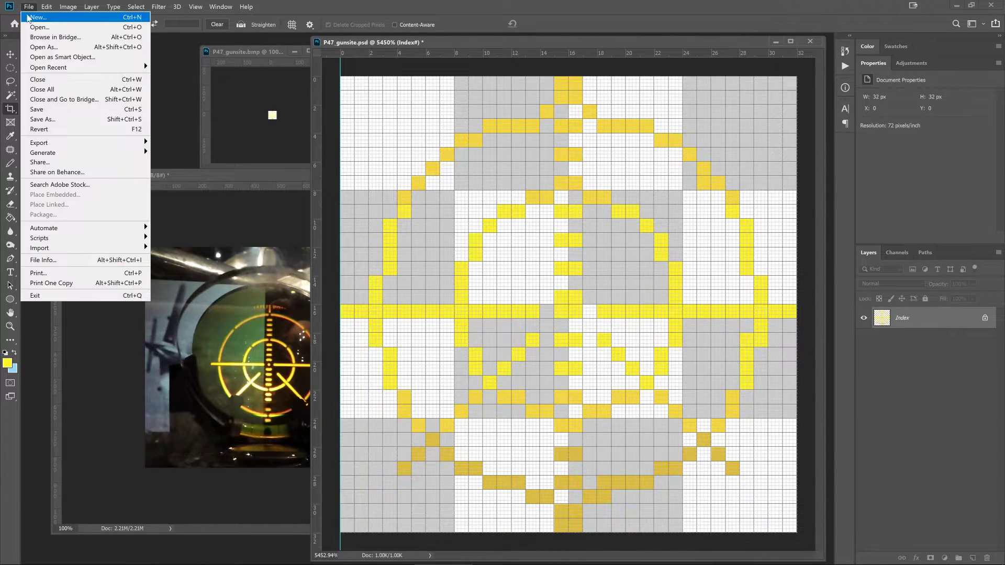
left_click(54, 119)
scroll(442, 340, "down", 2)
left_click(444, 328)
type("_new")
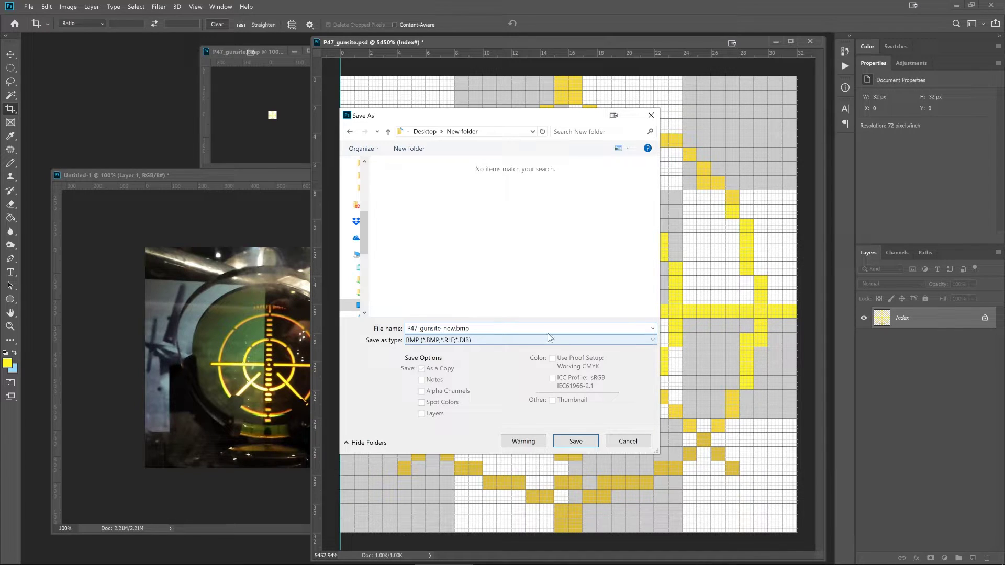
left_click(575, 442)
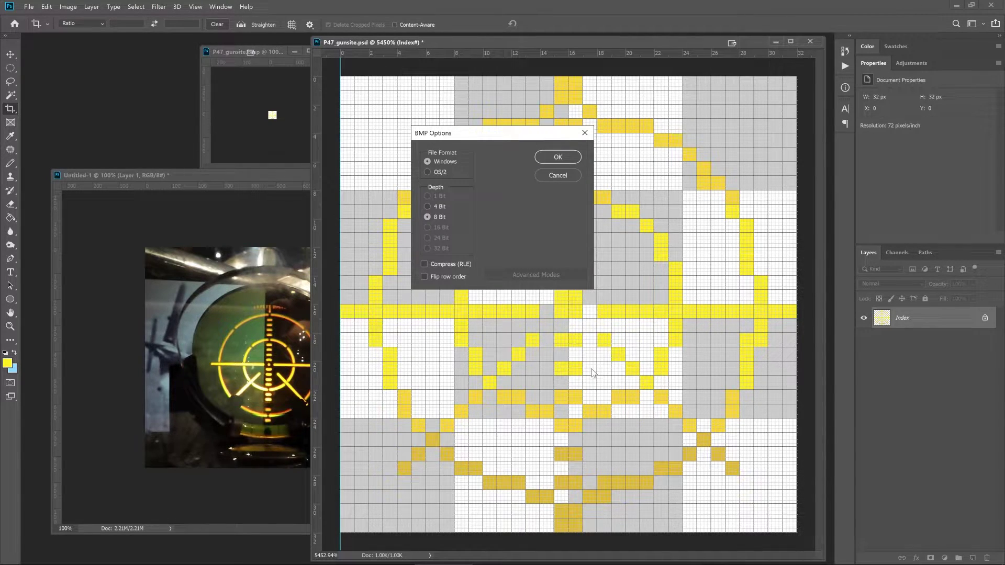